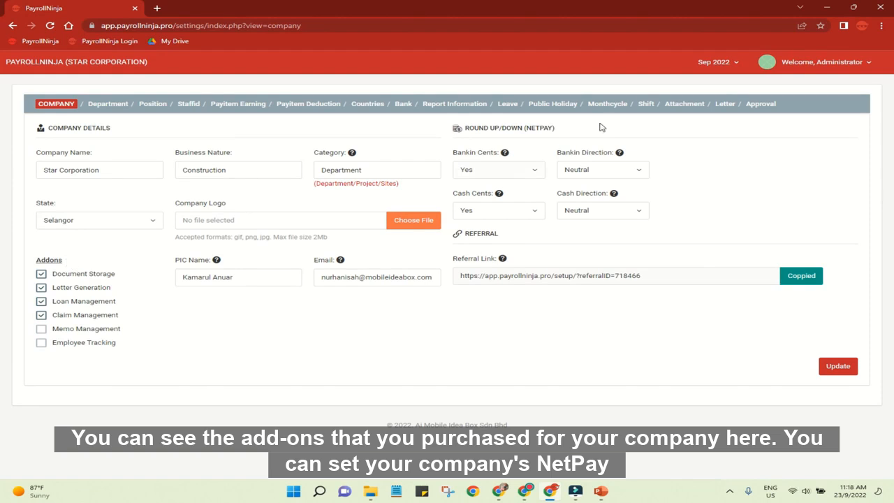
drag(569, 131, 464, 135)
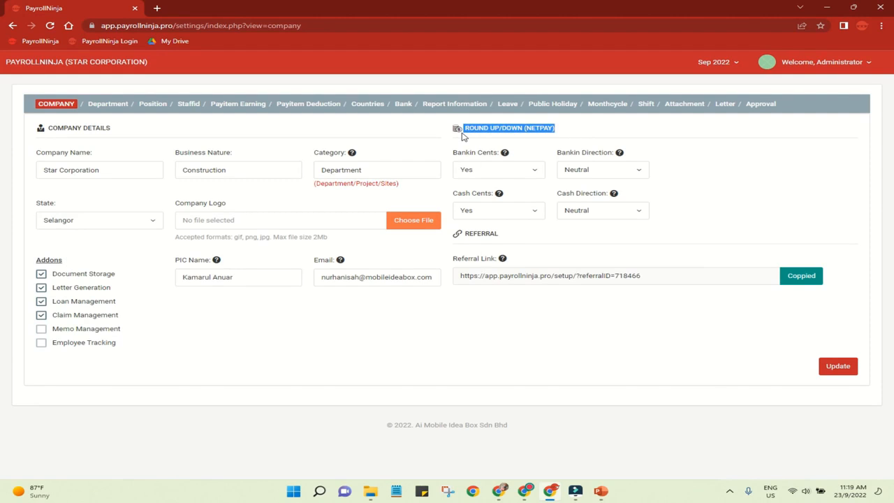
click(469, 145)
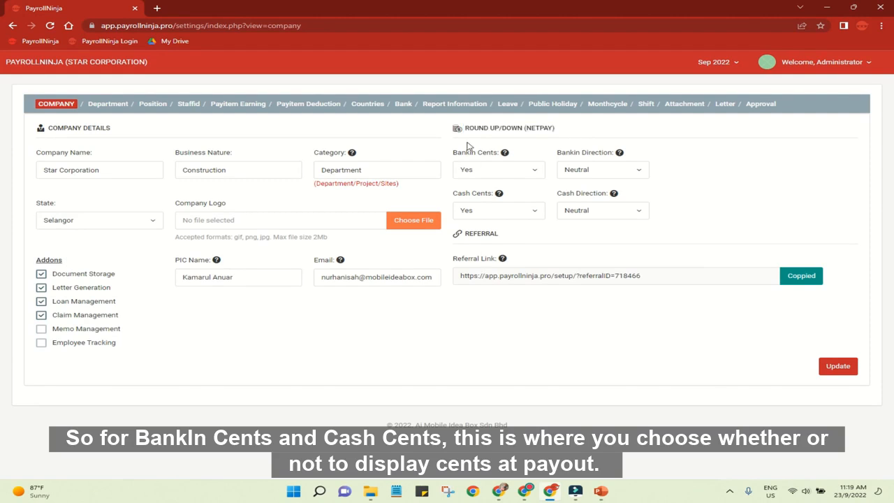
click(514, 180)
click(513, 178)
click(524, 210)
click(523, 210)
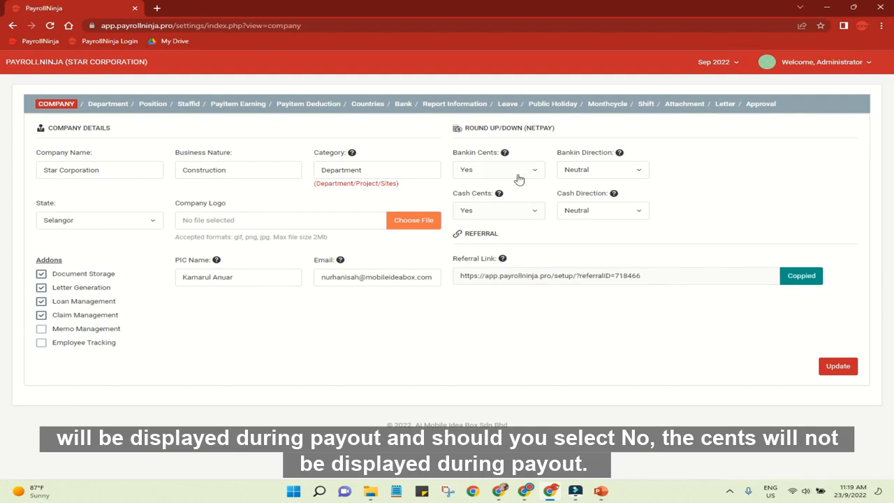
Set both Bankin Cents and Cash Cents to No in the net pay rounding settings.
click(518, 178)
click(520, 206)
click(525, 213)
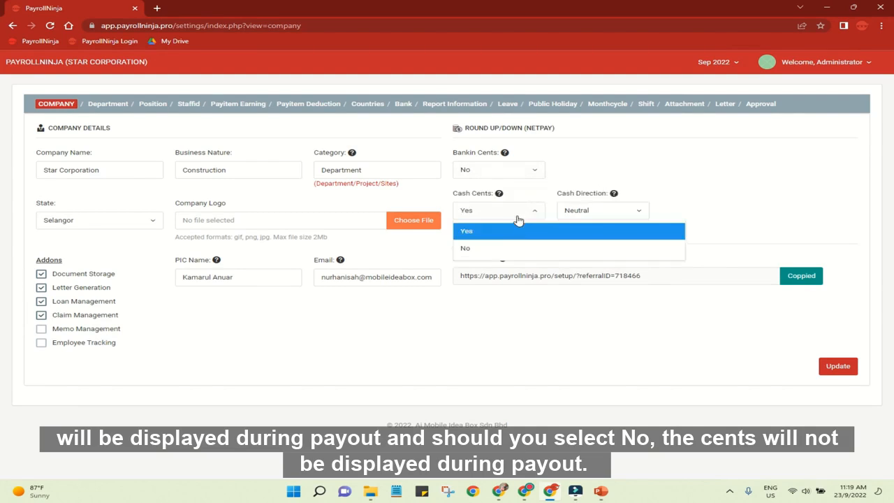
click(524, 248)
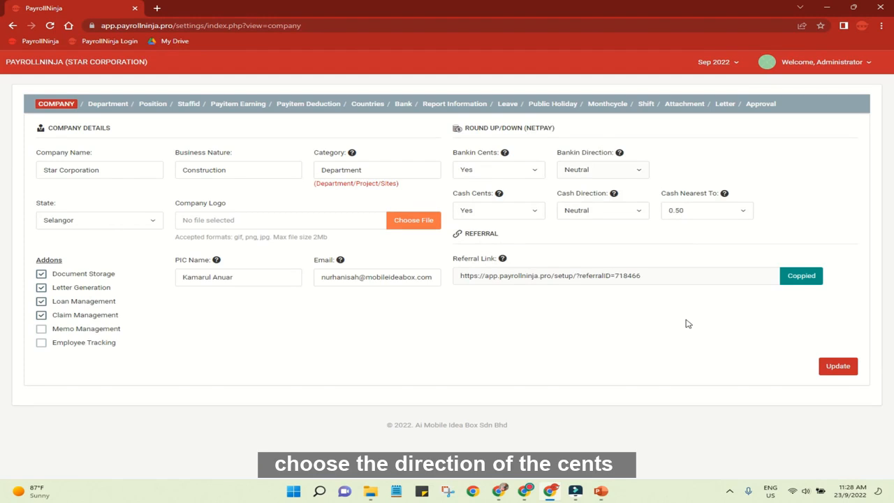
Set the Bankin Direction to Round Up / Down and Bankin Nearest To to 0.05 for net pay.
click(620, 176)
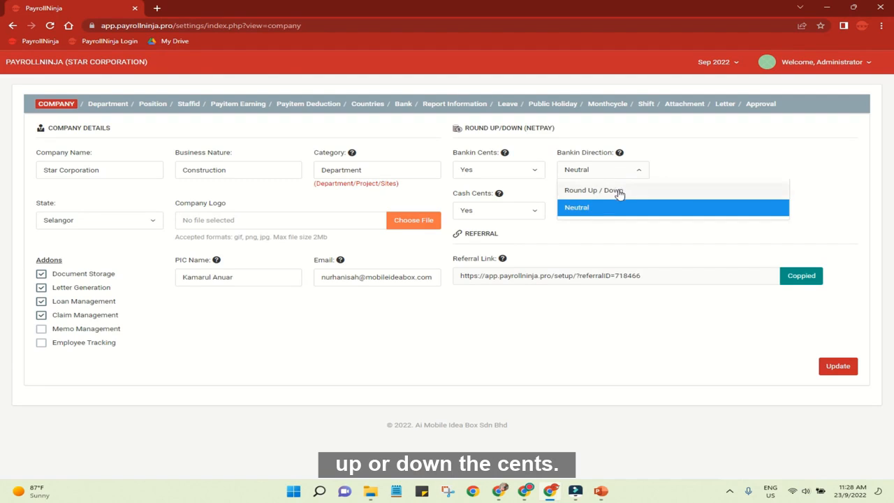
click(619, 191)
click(683, 182)
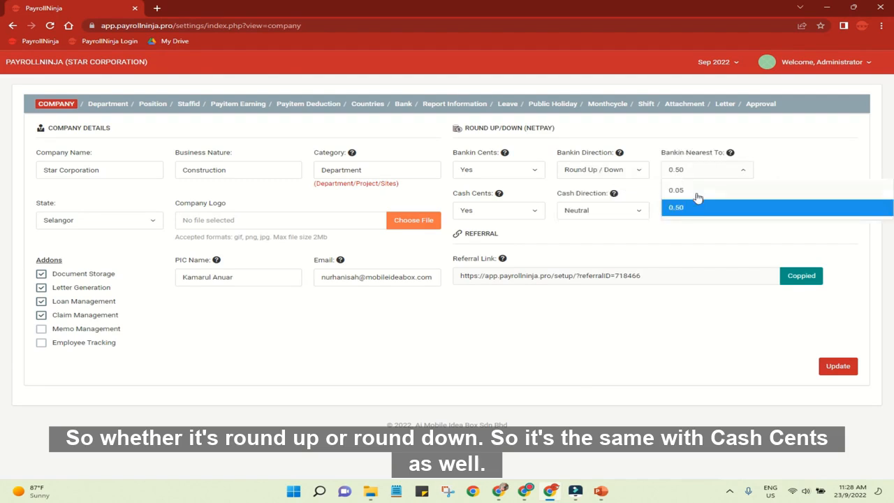
click(684, 190)
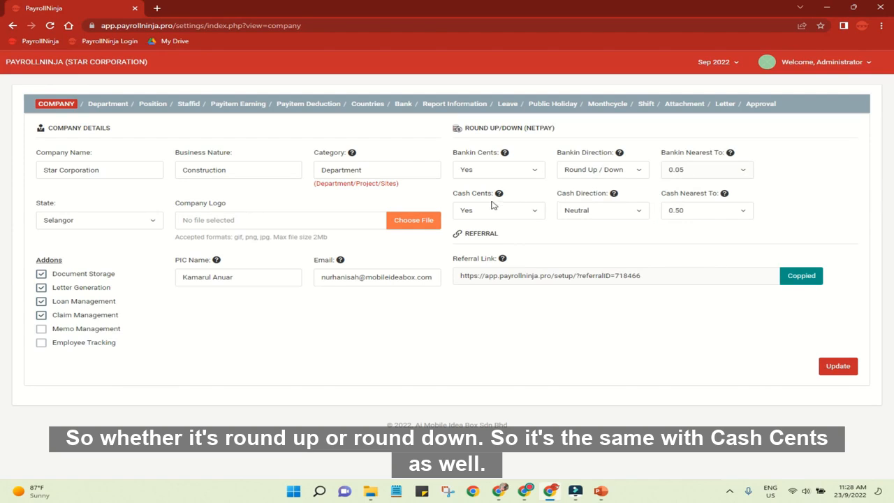
click(590, 214)
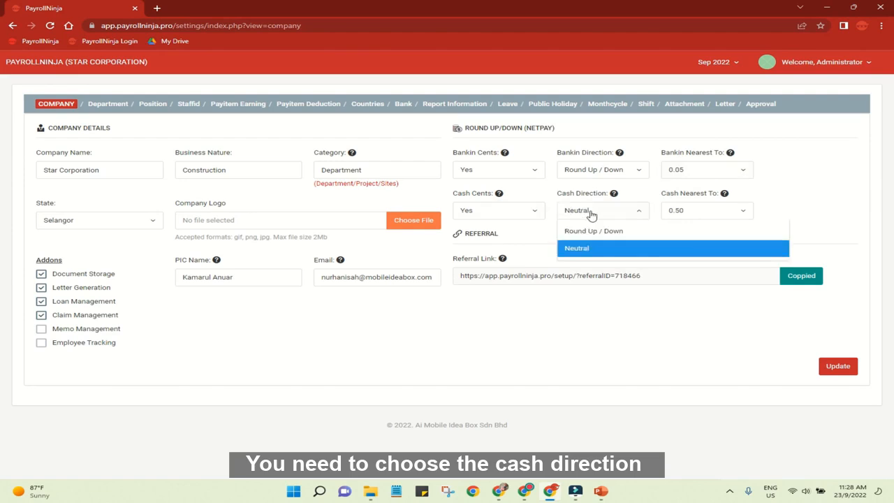
click(591, 214)
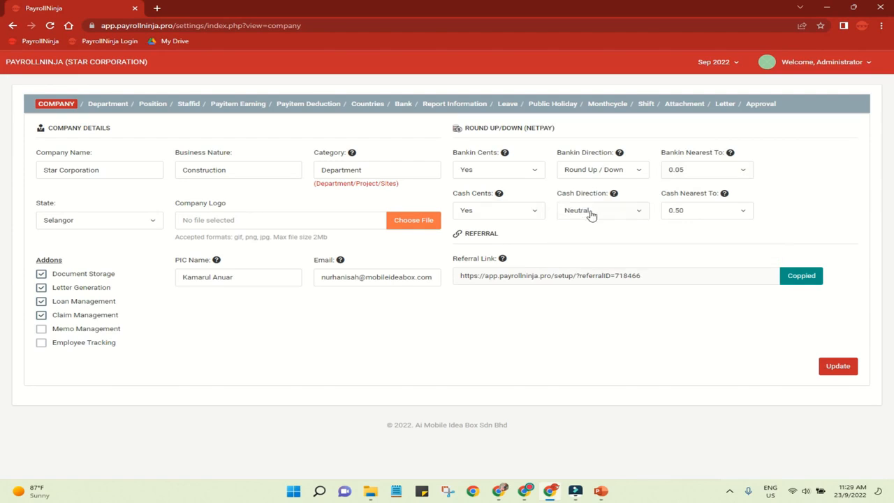
click(681, 213)
click(683, 214)
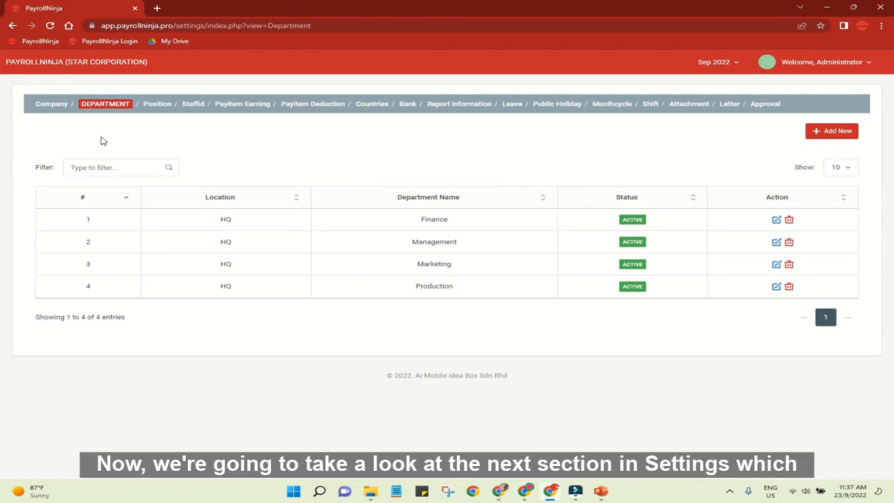
Start a new department entry in the Department settings and add a location named Kuala Lumpur.
click(105, 105)
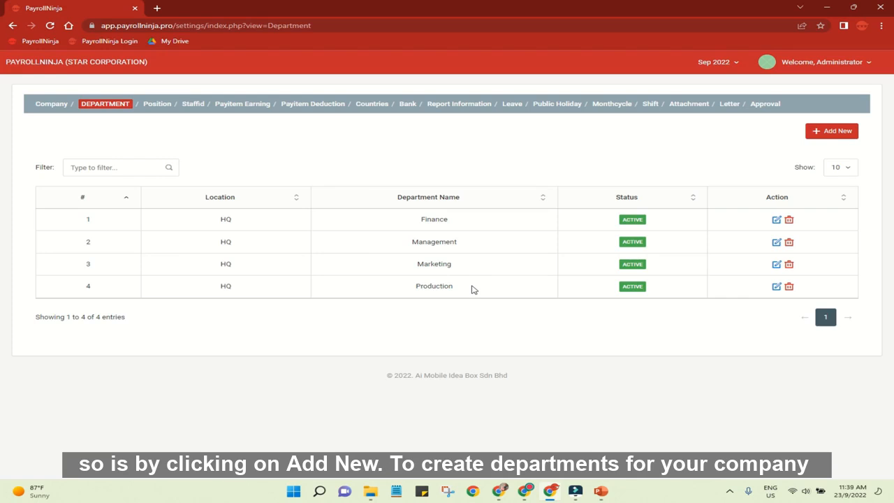
click(828, 136)
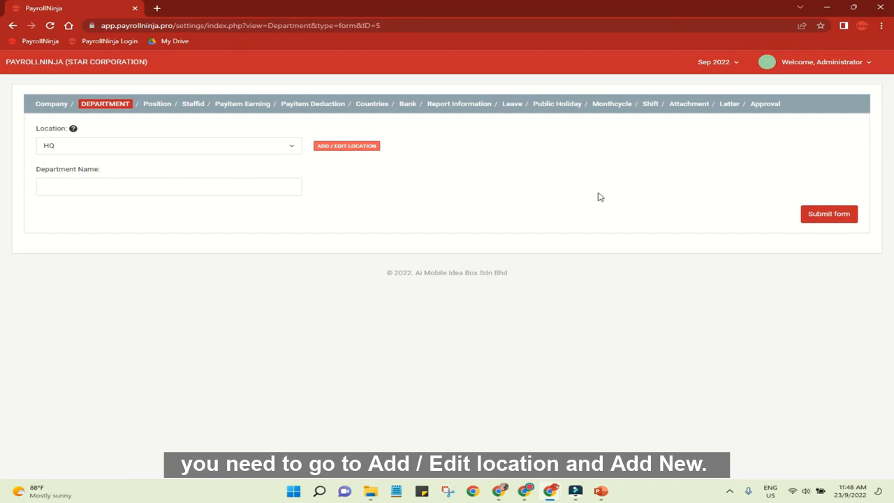
click(346, 149)
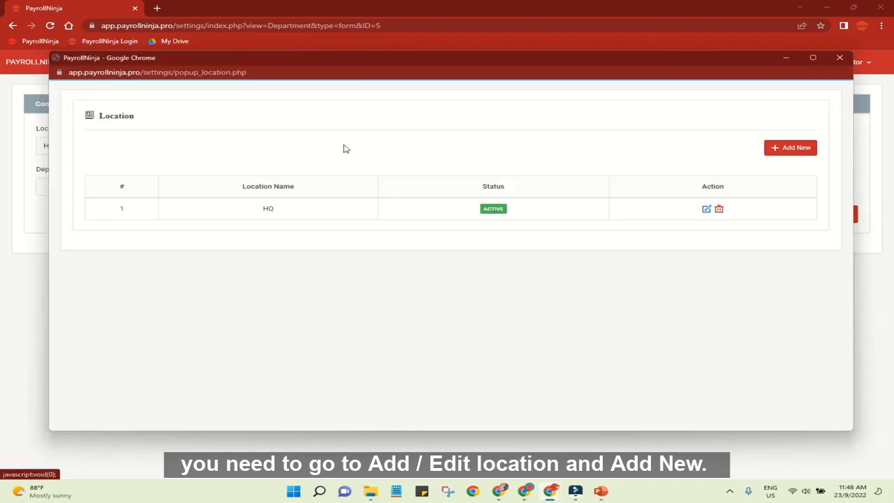
click(781, 149)
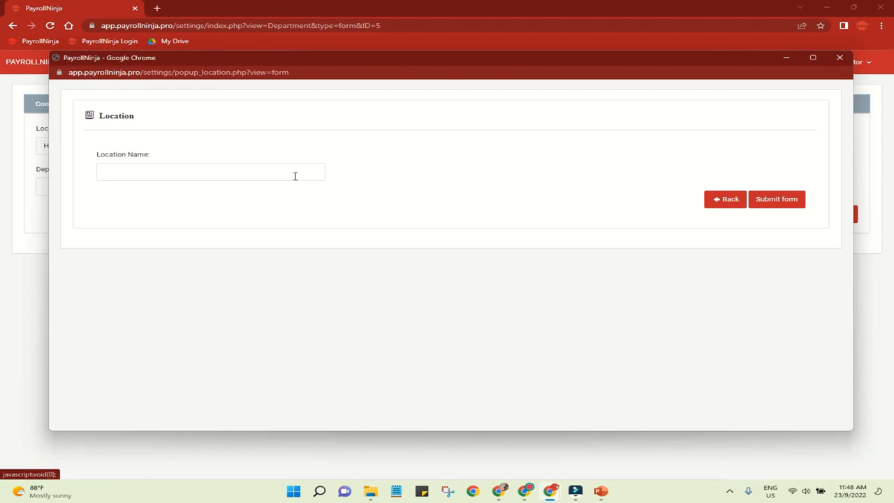
text(Kuala Lumpur)
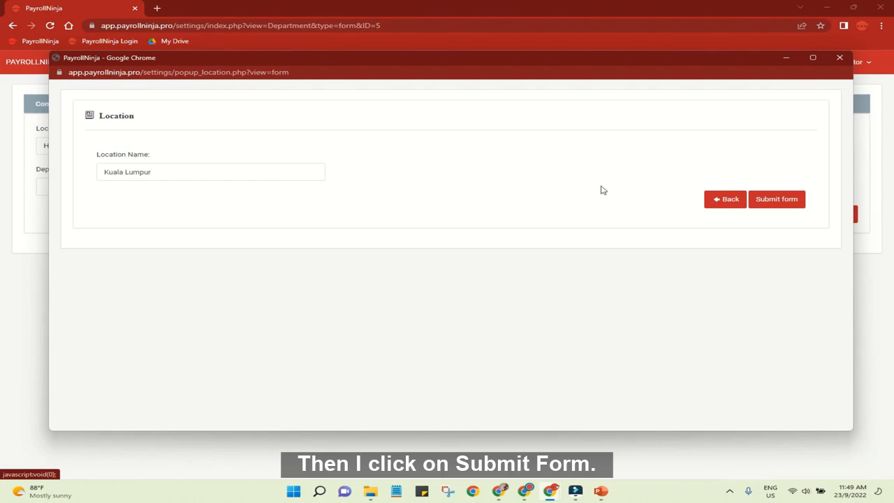
click(760, 202)
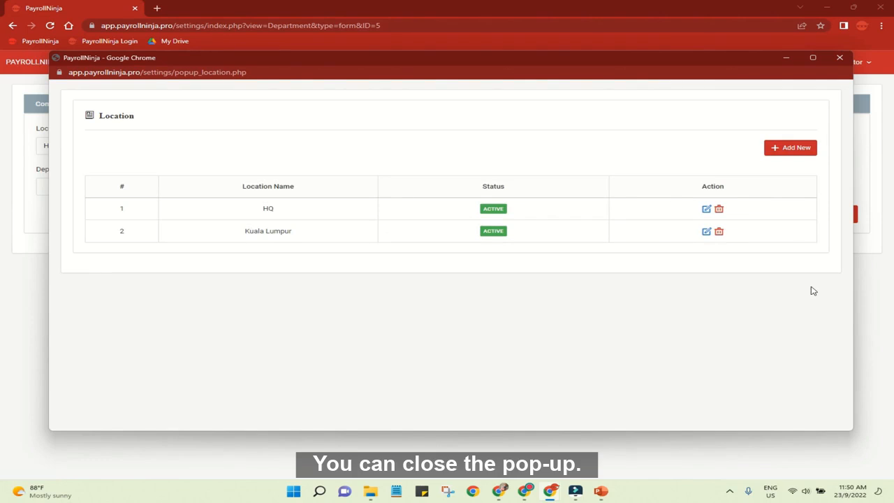
click(839, 59)
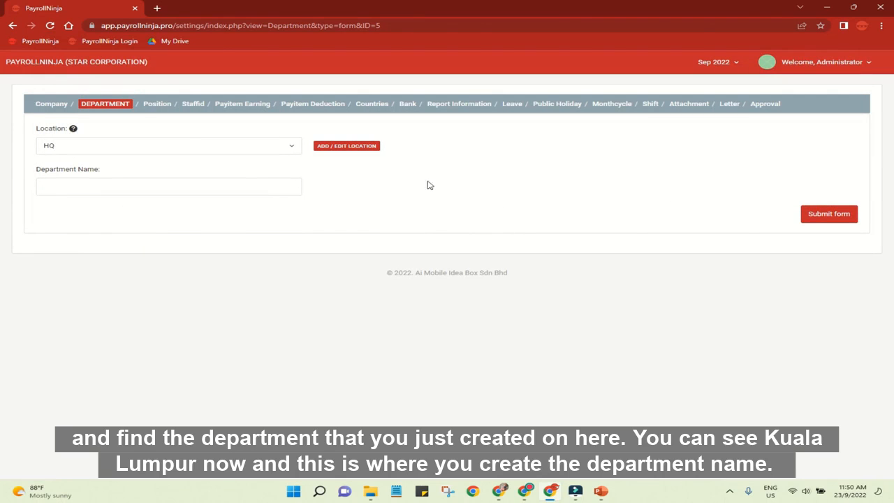
Assign the new department to the Kuala Lumpur location, name it Human Resources and submit it.
click(256, 155)
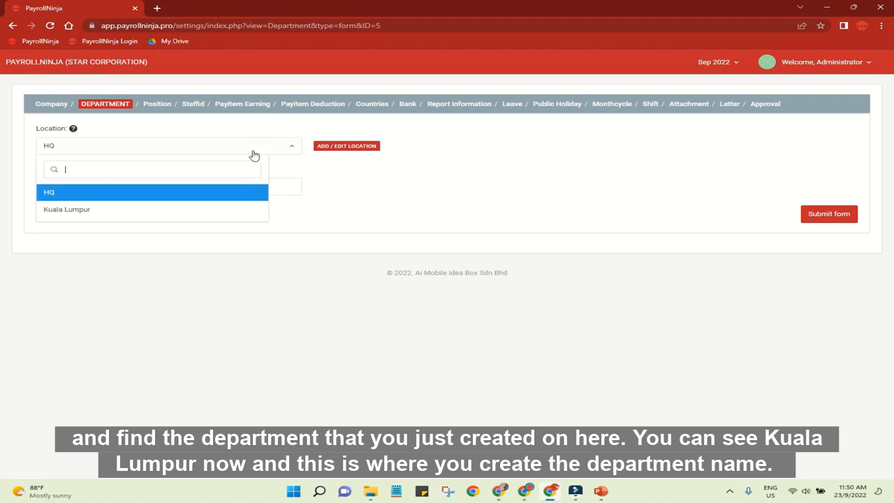
click(190, 209)
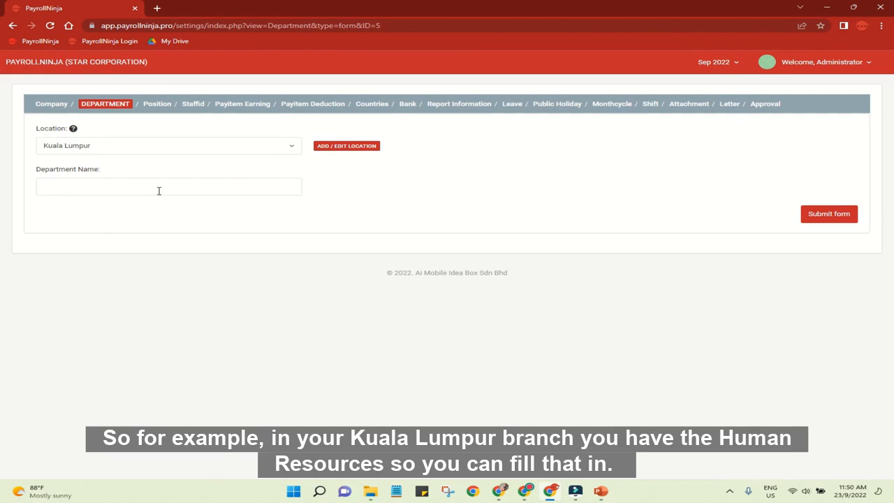
text(Human Resources)
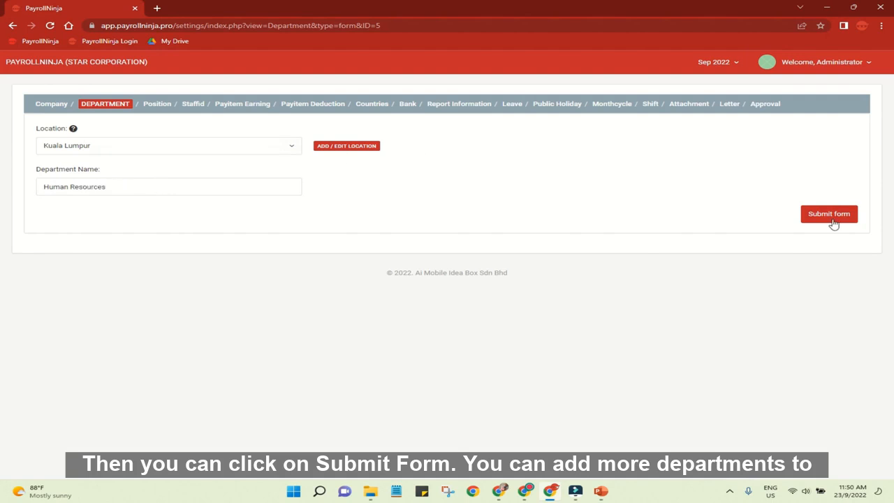
click(829, 213)
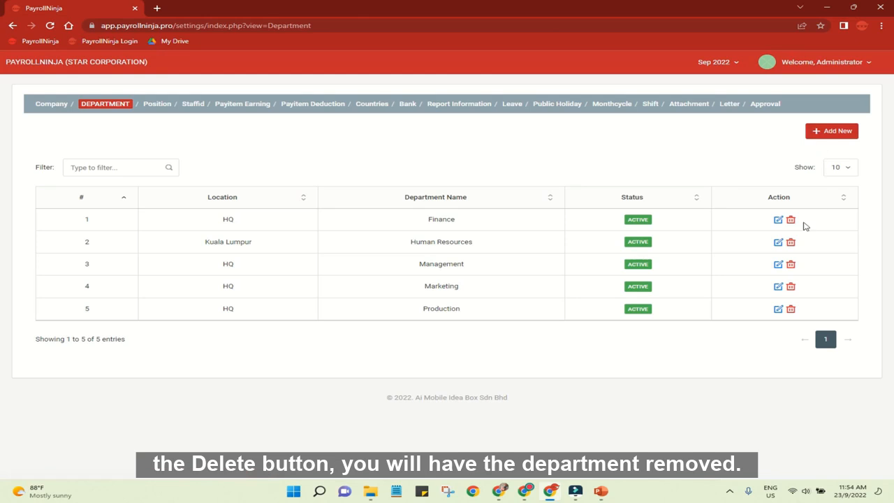
Delete the Human Resources department at the Kuala Lumpur location and confirm the deletion.
click(791, 243)
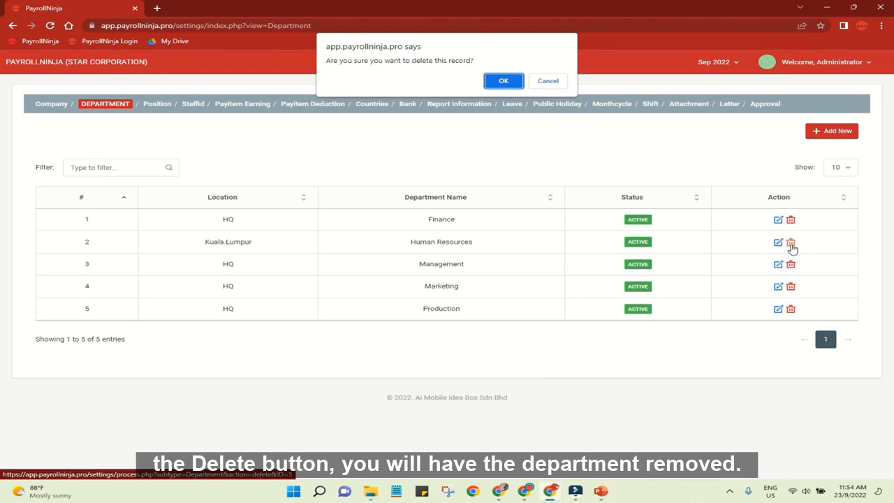
click(502, 82)
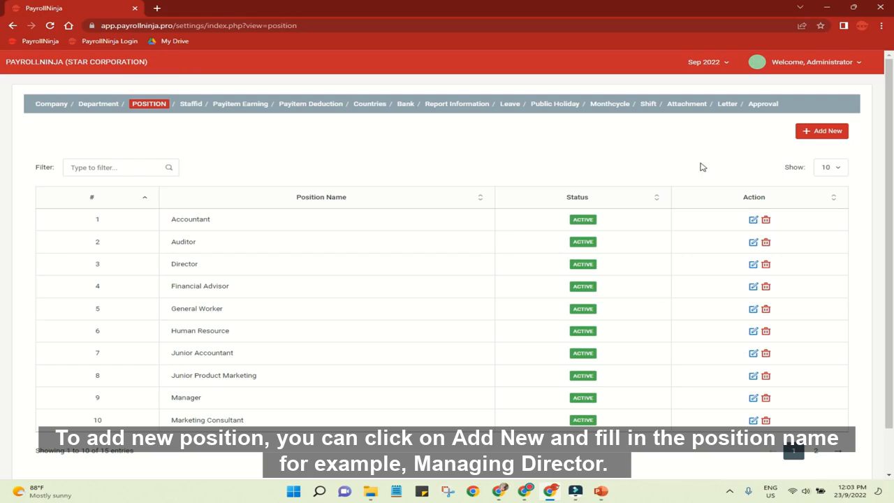
Add a new position named Managing Director to the Position settings and submit it.
click(809, 136)
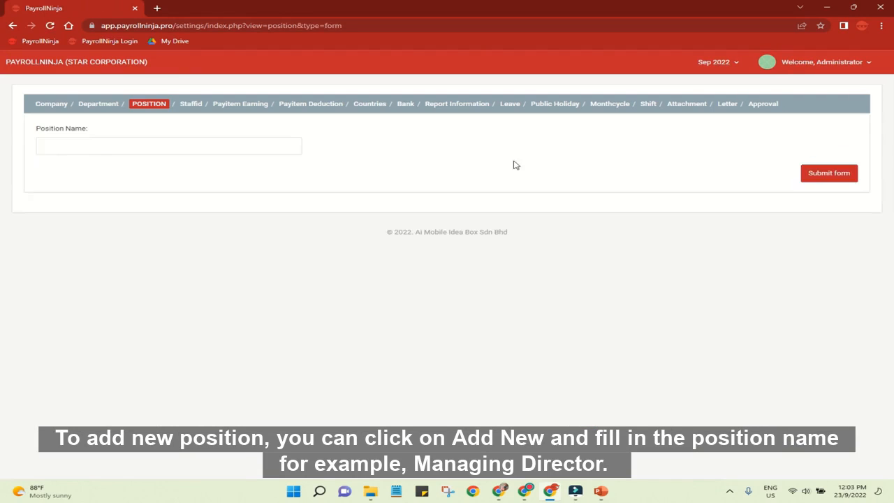
text(Managing Director)
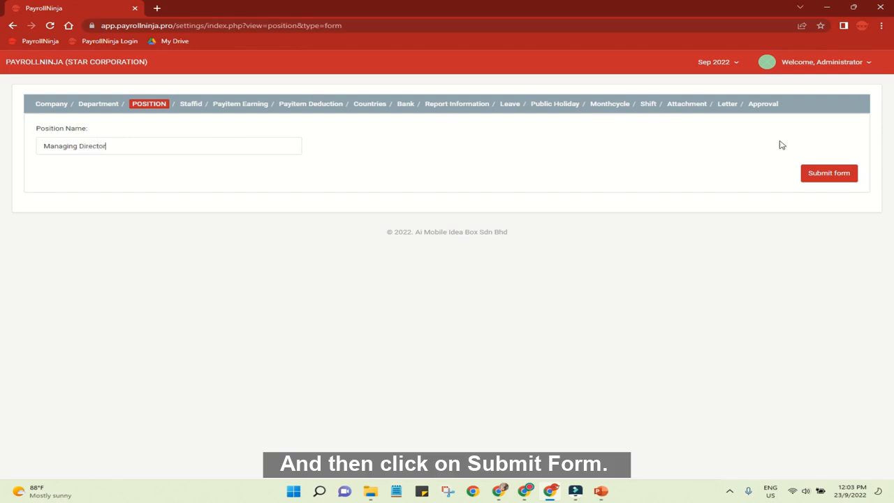
click(807, 174)
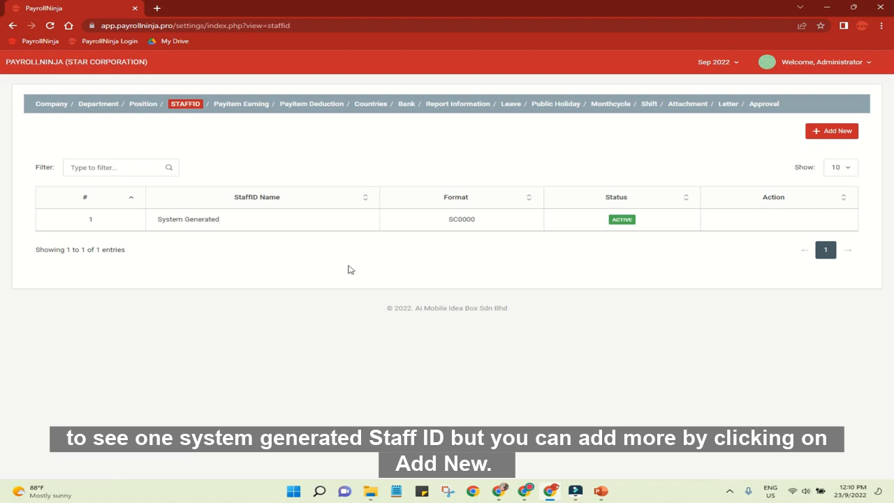
Create a StaffID format named Human Resources with alphabet part HR and numeric part 0, and submit it.
click(824, 136)
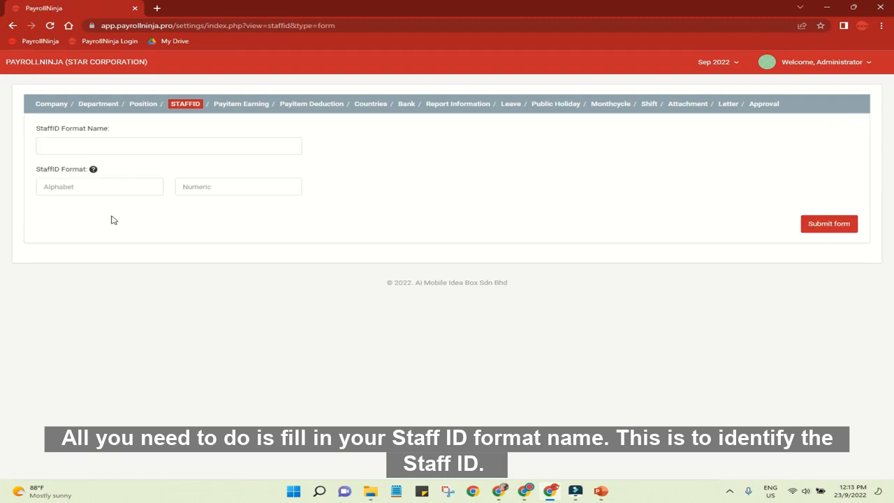
click(148, 148)
text(Human)
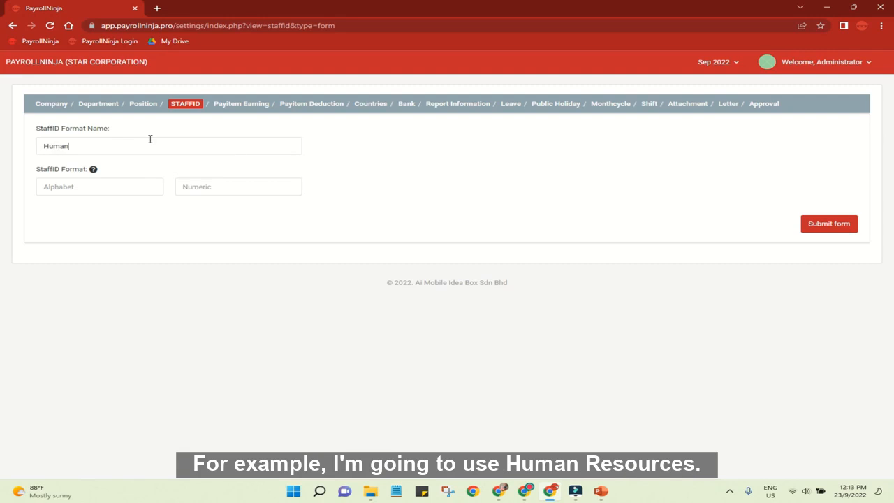
text( Resources)
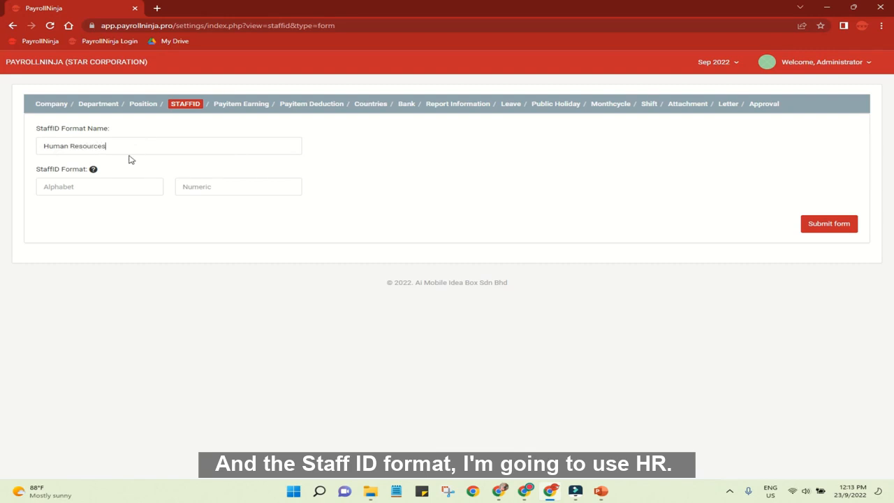
click(100, 185)
text(HR)
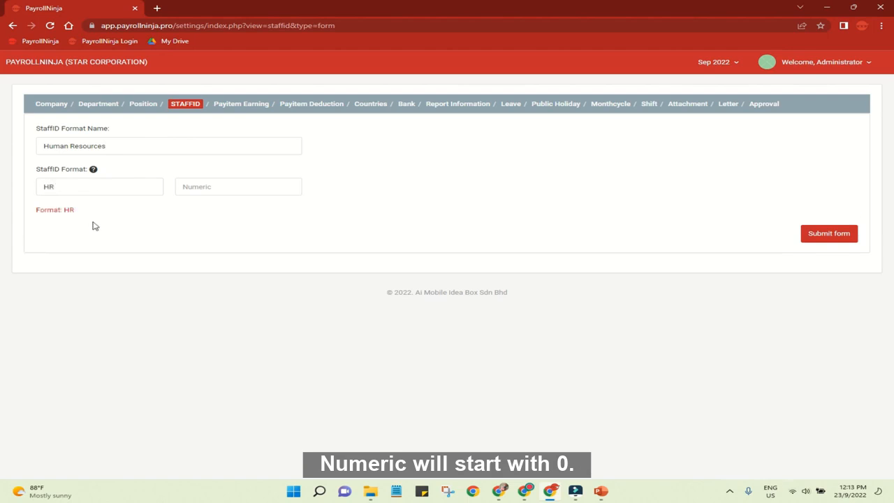
click(190, 190)
text(0)
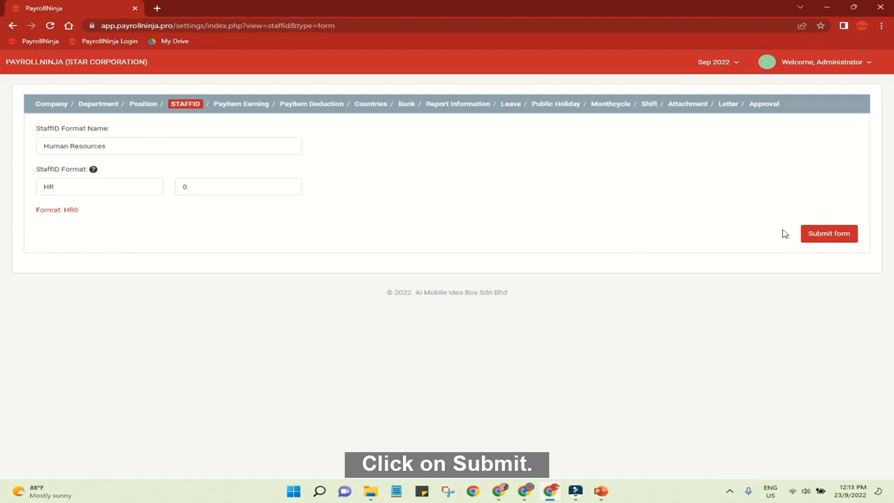
click(842, 239)
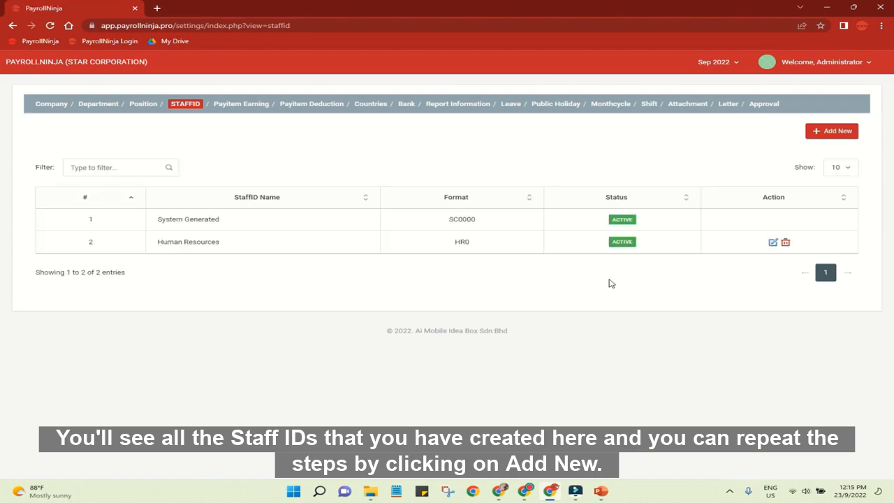